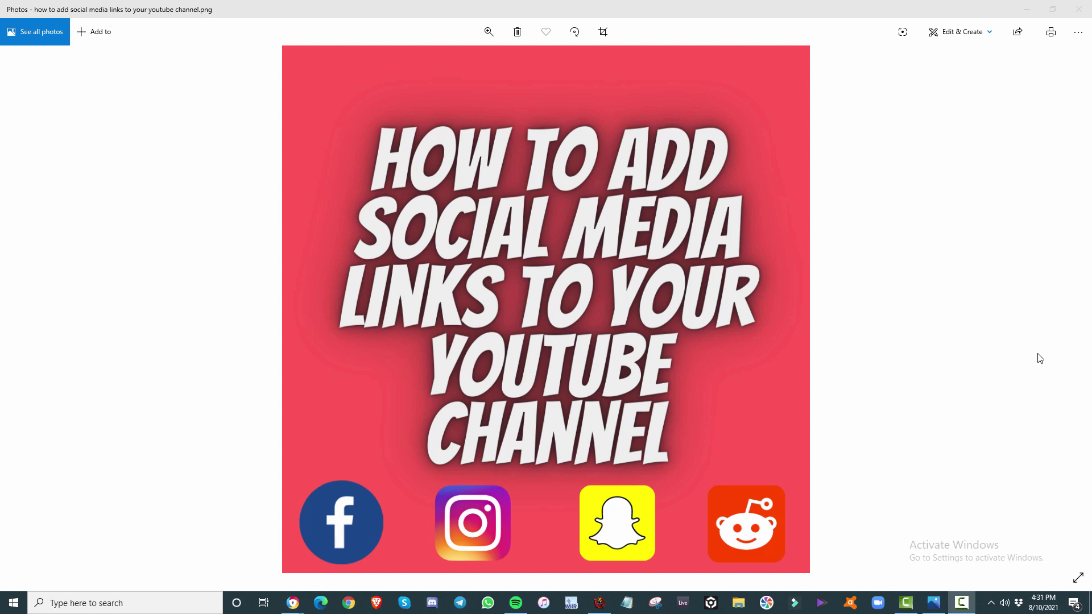
Step: Minimize the Photos thumbnail window so the YouTube channel page shows
{"action": "left_click", "coordinate": [1030, 7]}
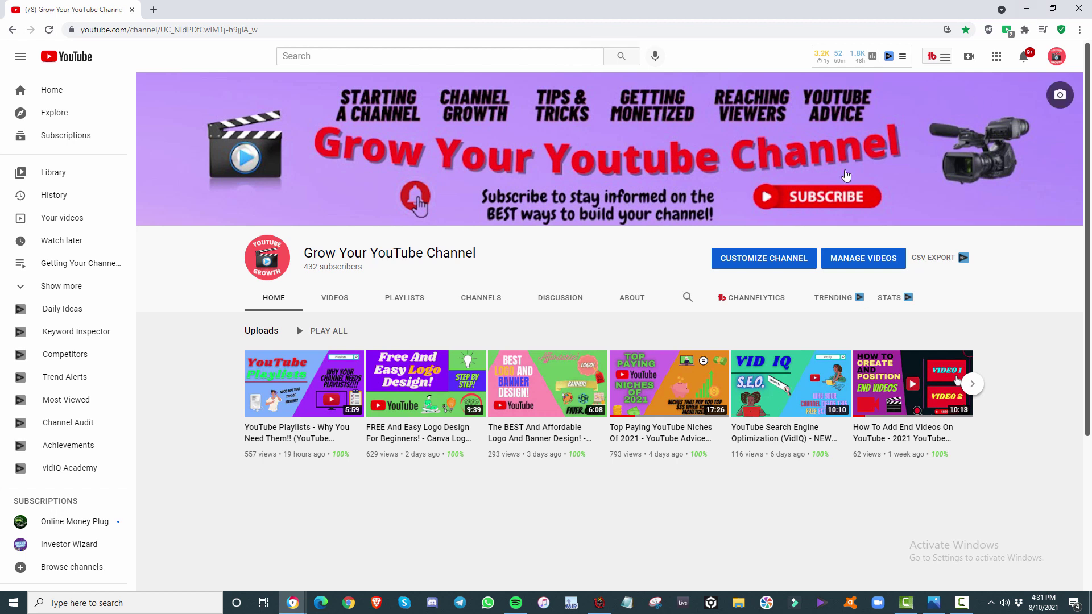
{"action": "mouse_move", "coordinate": [609, 150]}
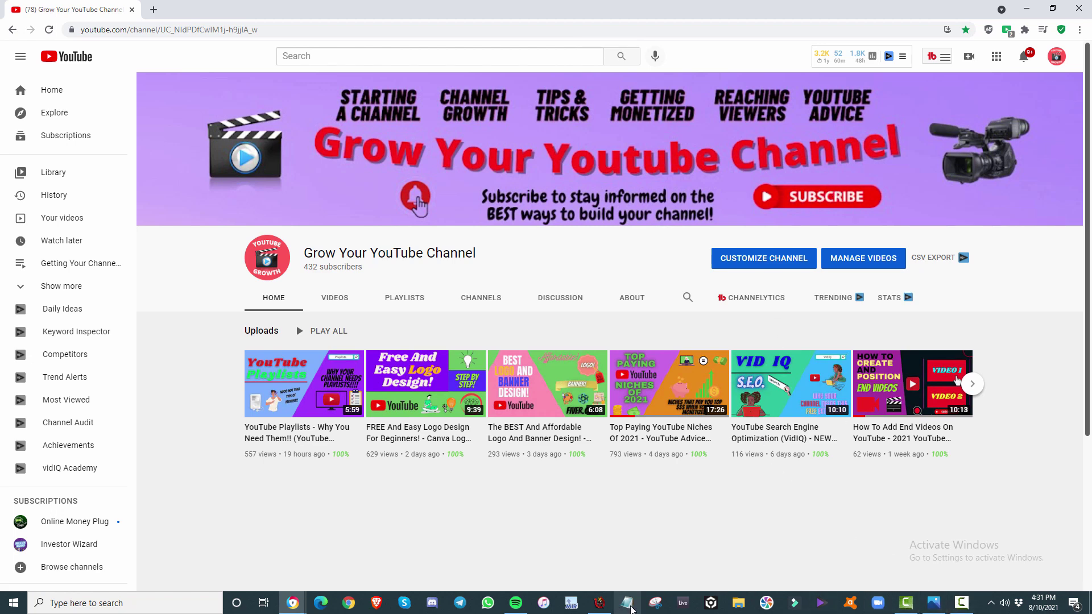
Step: Restore the Photos window with the social media links thumbnail from the taskbar
{"action": "left_click", "coordinate": [934, 602]}
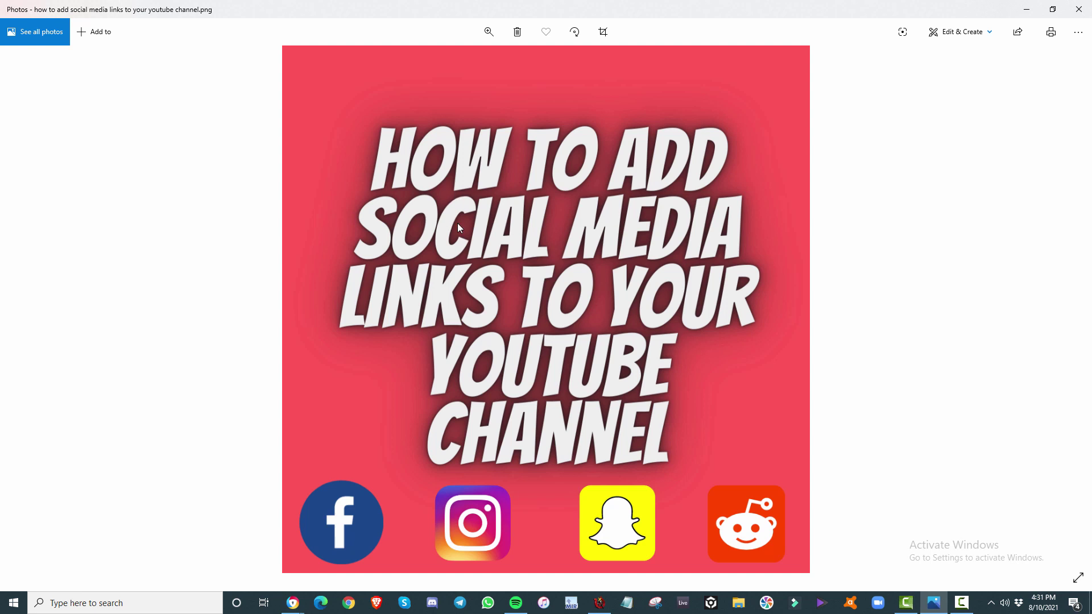
Step: Minimize the Photos window again to return to the channel page
{"action": "left_click", "coordinate": [1029, 11]}
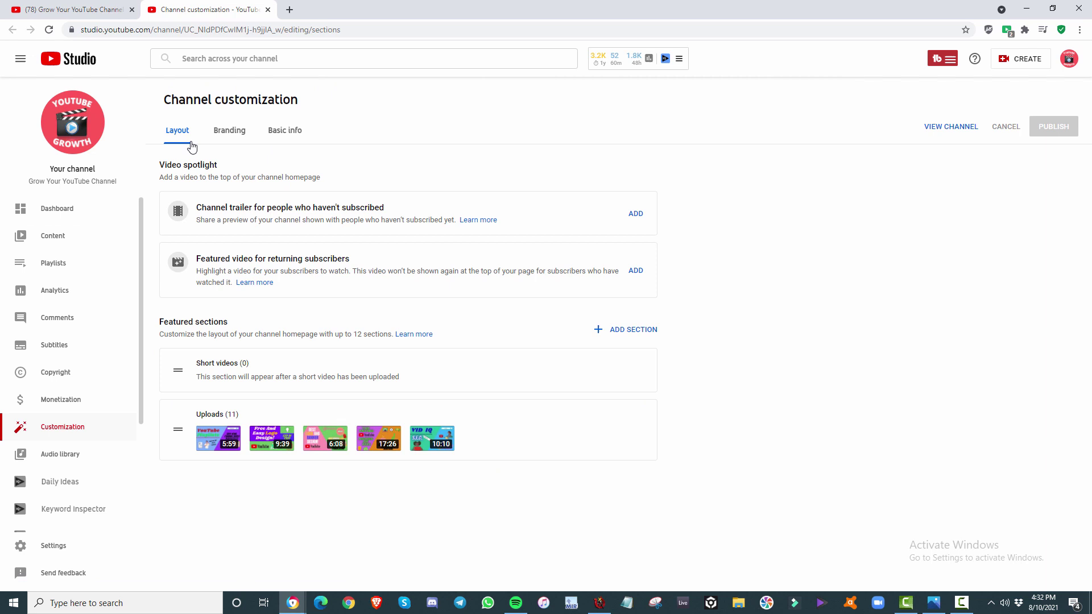
Step: Go to Branding, then Basic info in Channel customization
{"action": "left_click", "coordinate": [234, 138]}
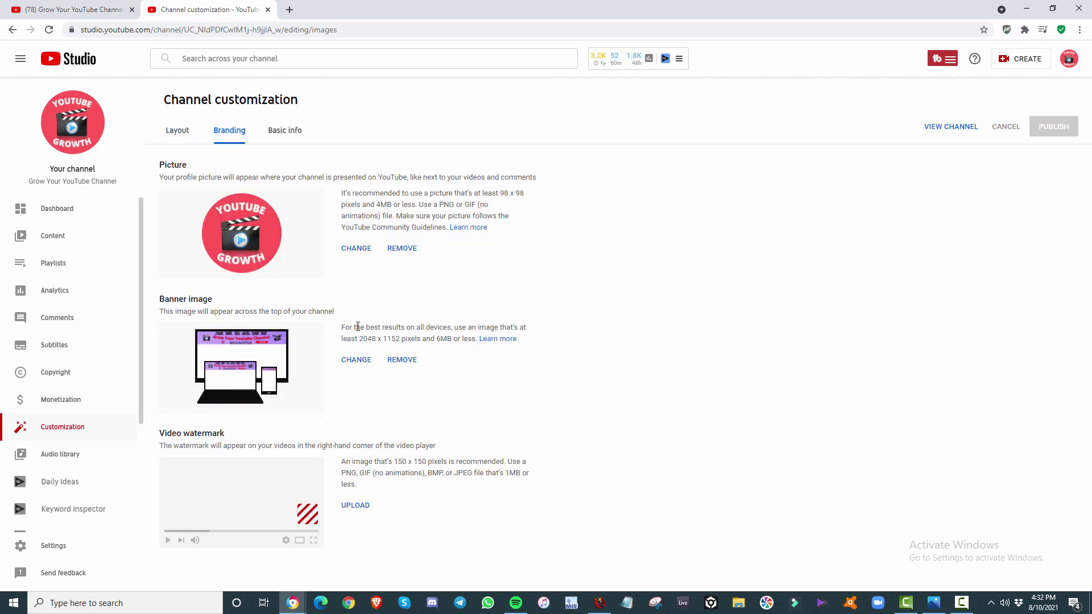
{"action": "left_click", "coordinate": [295, 135]}
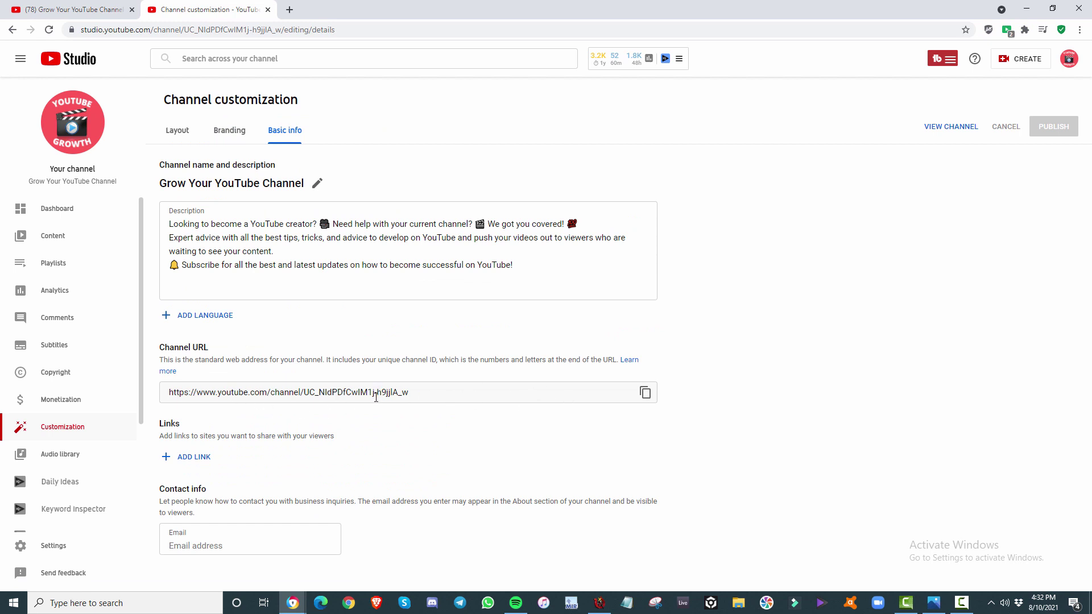
Step: Add a new link under Links titled Instagram, leaving its URL empty
{"action": "left_click", "coordinate": [195, 457]}
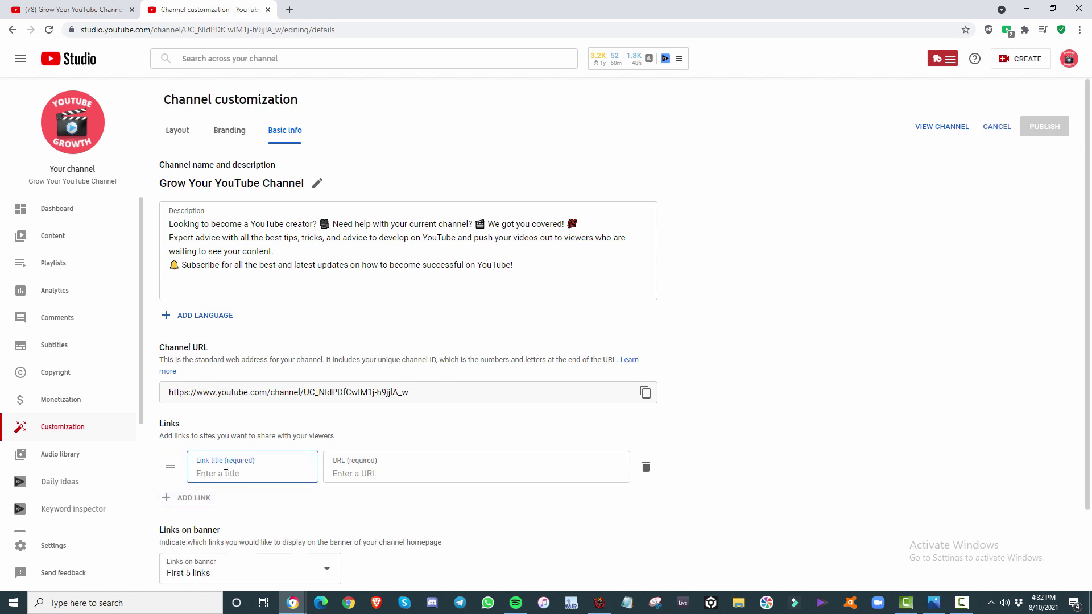
{"action": "type", "text": "I"}
{"action": "type", "text": "nstagra"}
{"action": "type", "text": "m"}
{"action": "left_click", "coordinate": [386, 473]}
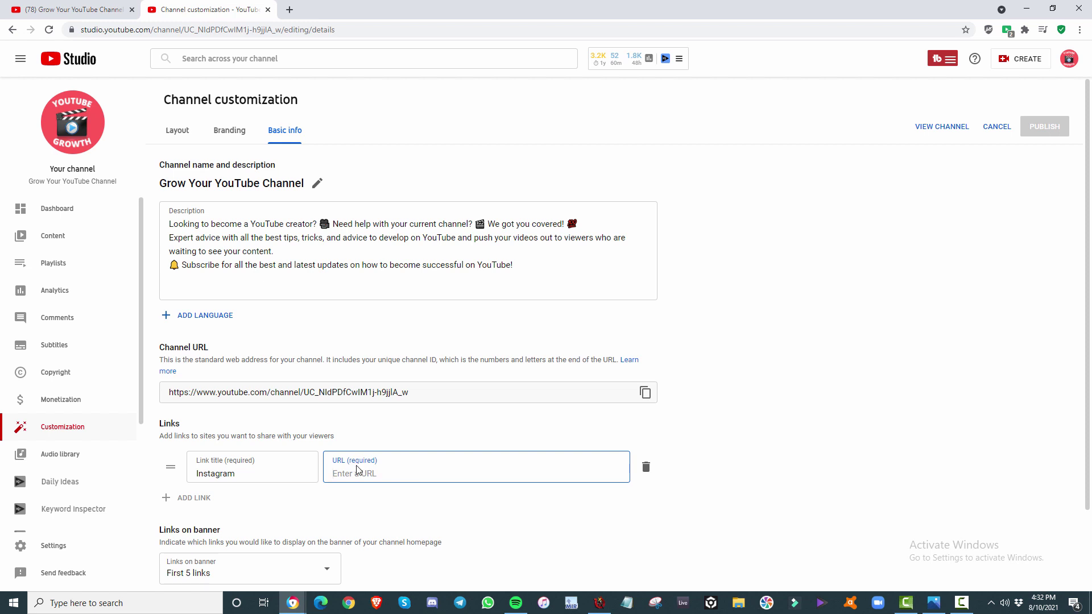
{"action": "scroll", "coordinate": [304, 449], "scroll_direction": "down", "scroll_amount": 1}
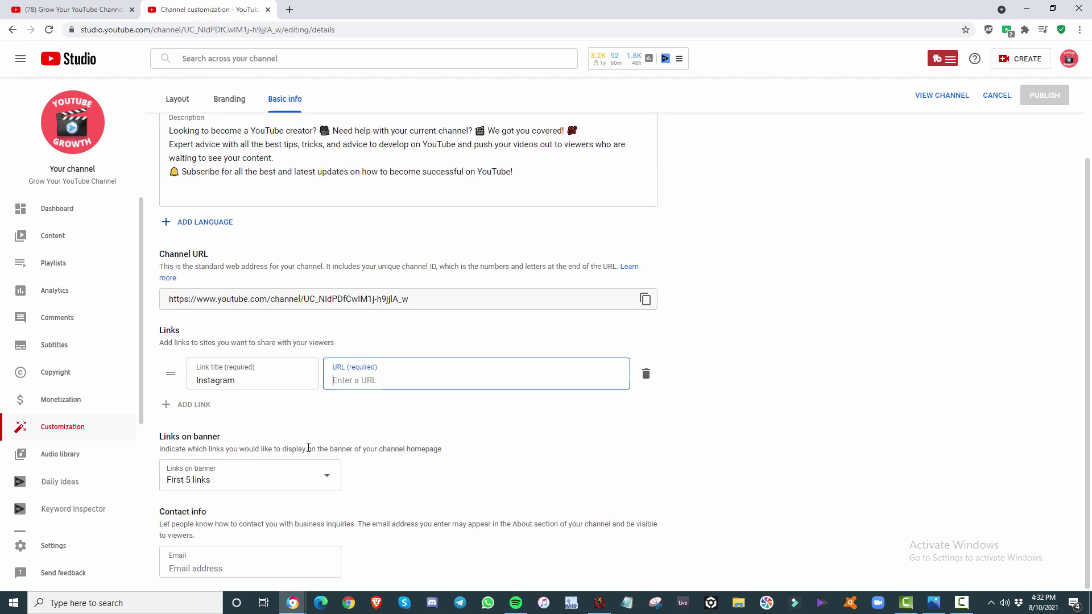
Step: Keep Links on banner at First 5 links, then switch to the channel page tab
{"action": "left_click", "coordinate": [236, 480]}
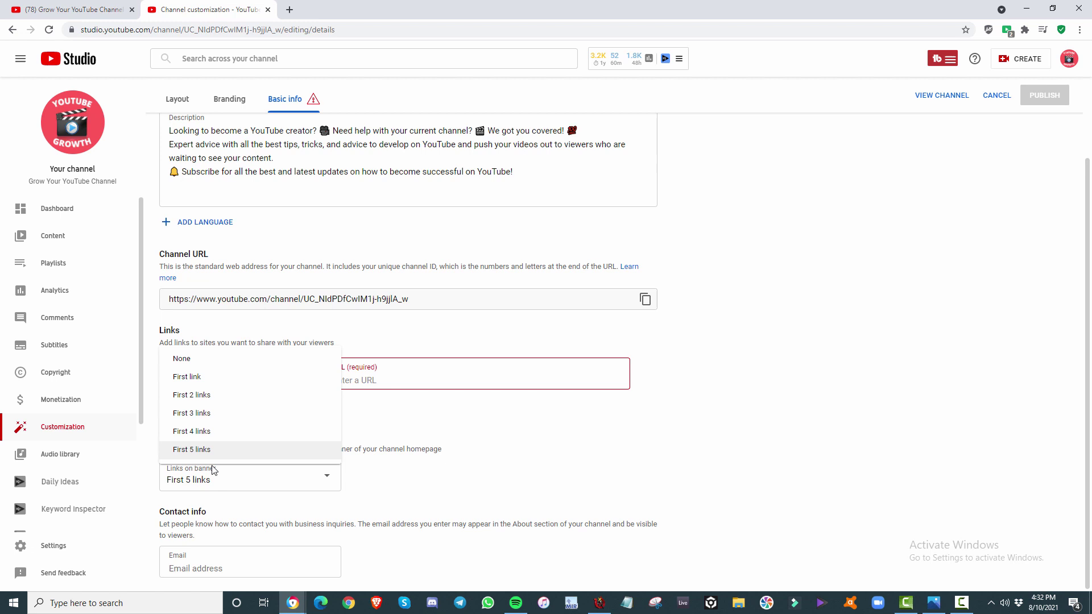
{"action": "left_click", "coordinate": [633, 448]}
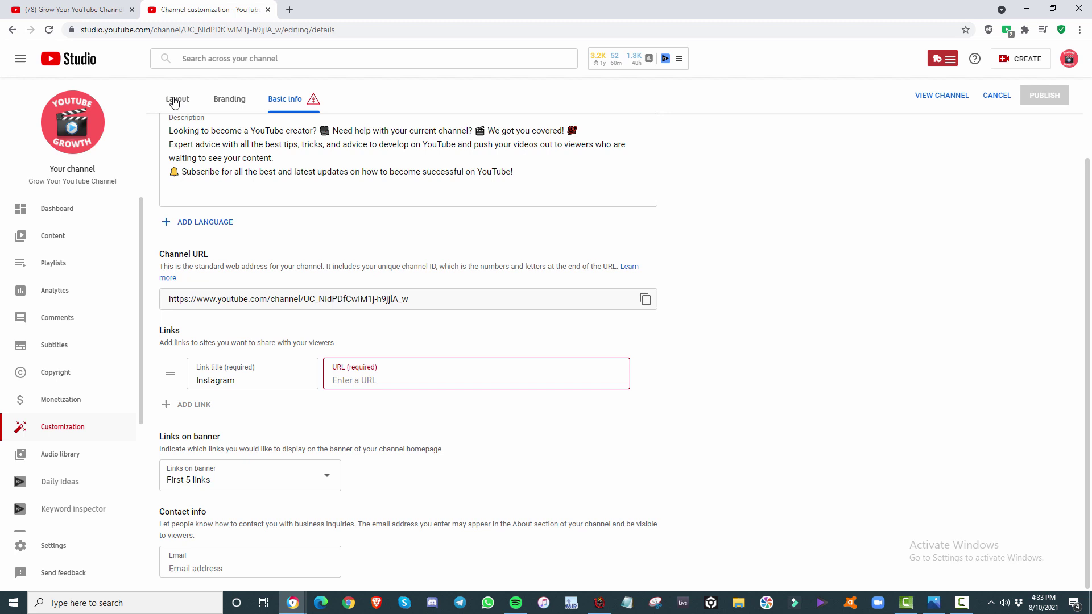
{"action": "scroll", "coordinate": [500, 332], "scroll_direction": "up", "scroll_amount": 2}
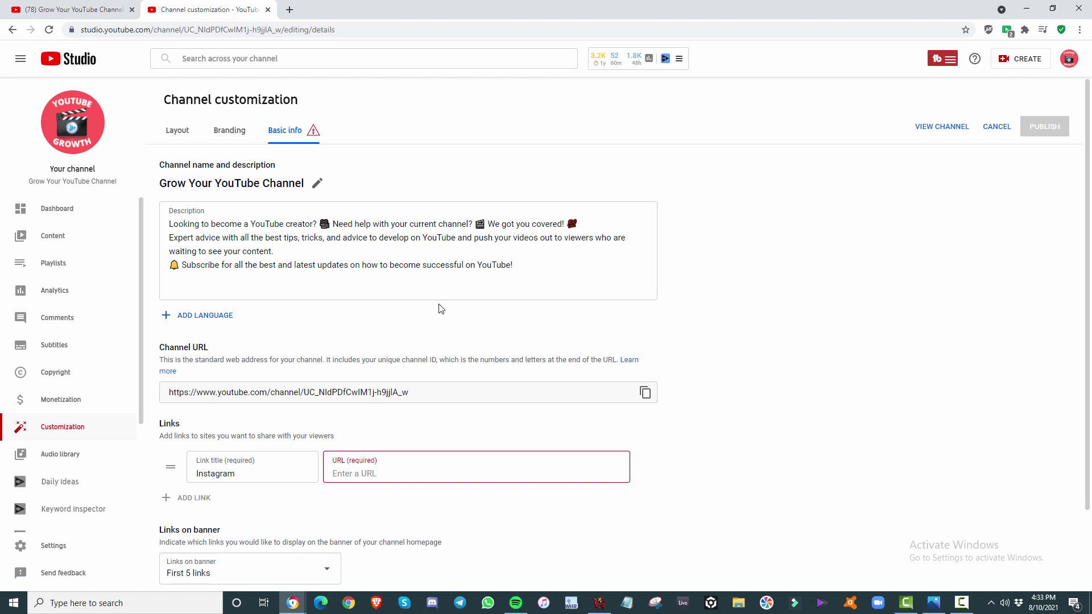
{"action": "scroll", "coordinate": [453, 376], "scroll_direction": "down", "scroll_amount": 1}
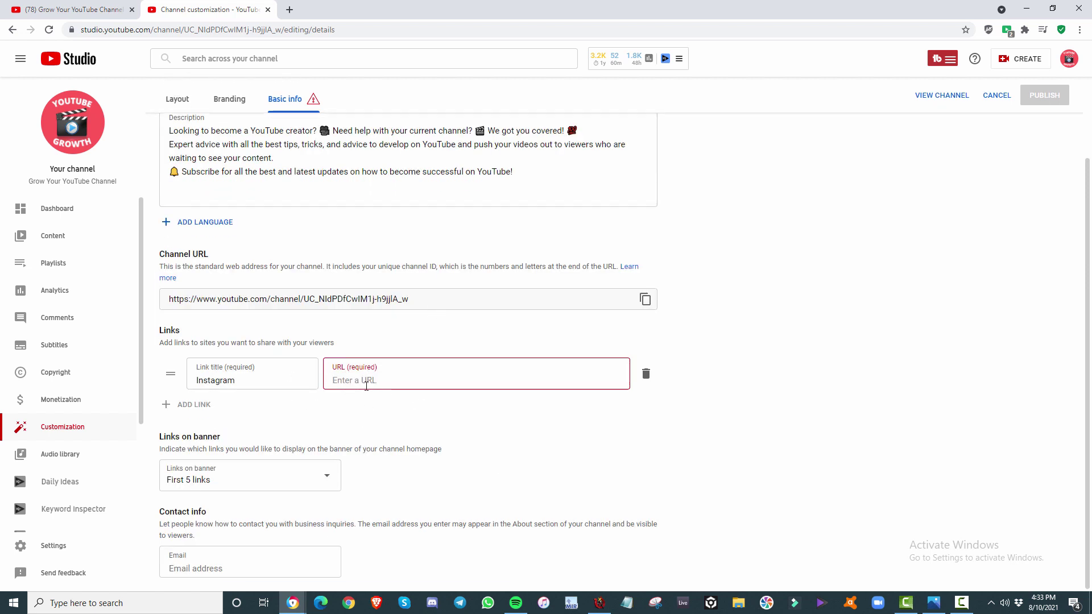
{"action": "key", "text": "ctrl+Tab"}
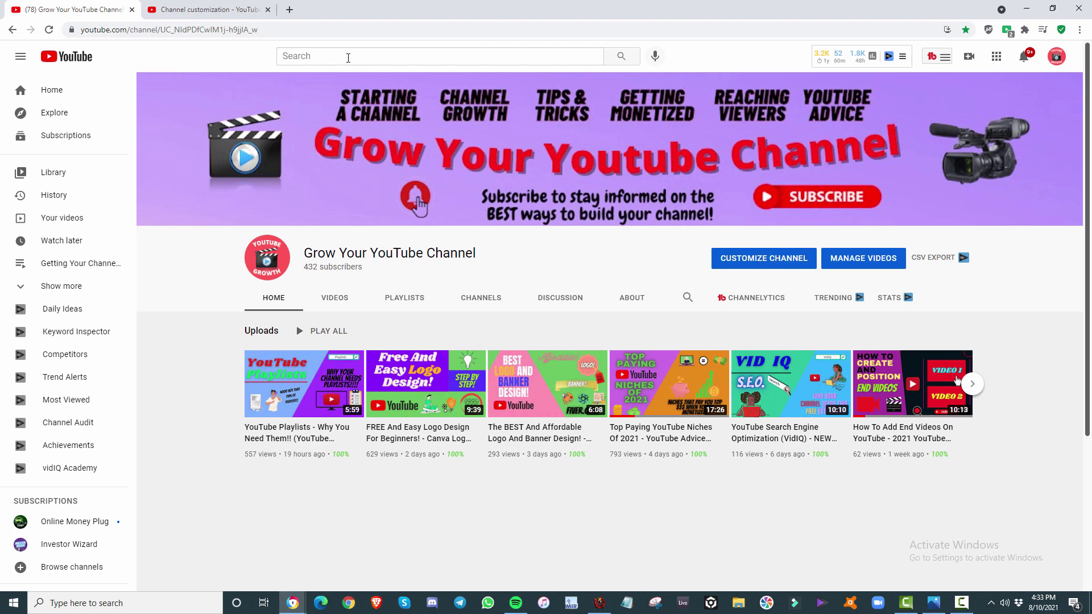
Step: Search YouTube for 'luxory' and open the Life of Luxury channel
{"action": "left_click", "coordinate": [348, 58]}
{"action": "type", "text": "muxory"}
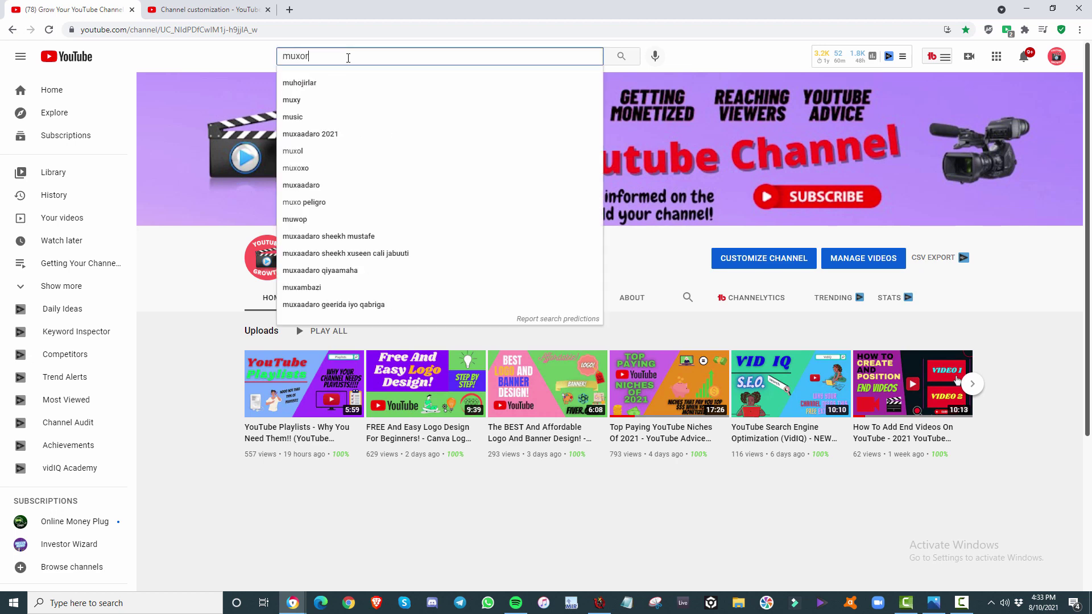
{"action": "key", "text": "BackSpace"}
{"action": "key", "text": "BackSpace"}
{"action": "key", "text": "BackSpace"}
{"action": "key", "text": "BackSpace"}
{"action": "key", "text": "BackSpace"}
{"action": "type", "text": "l"}
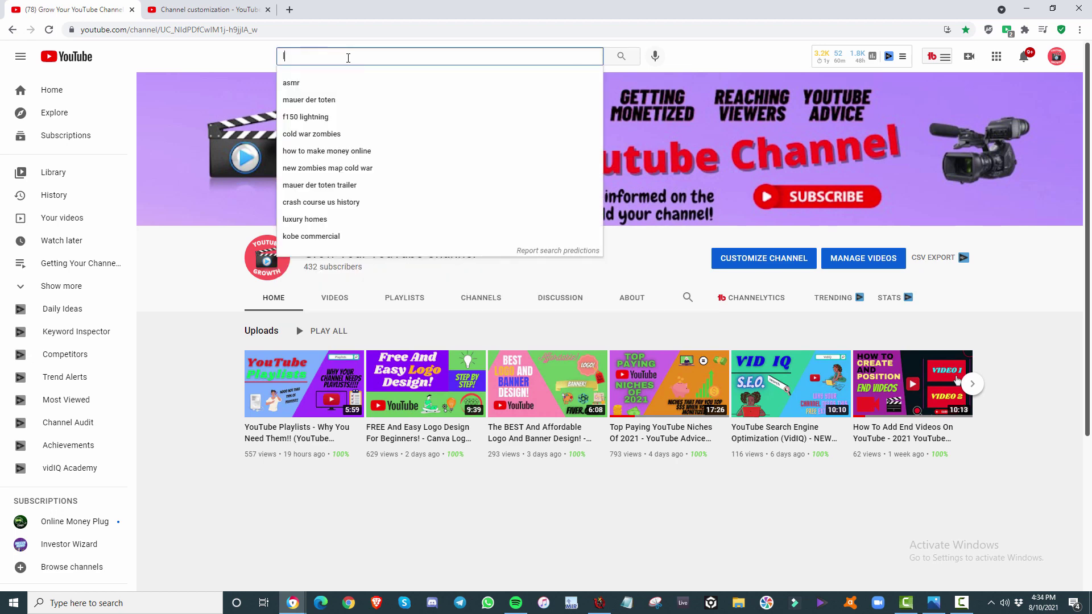
{"action": "type", "text": "uxory"}
{"action": "key", "text": "Return"}
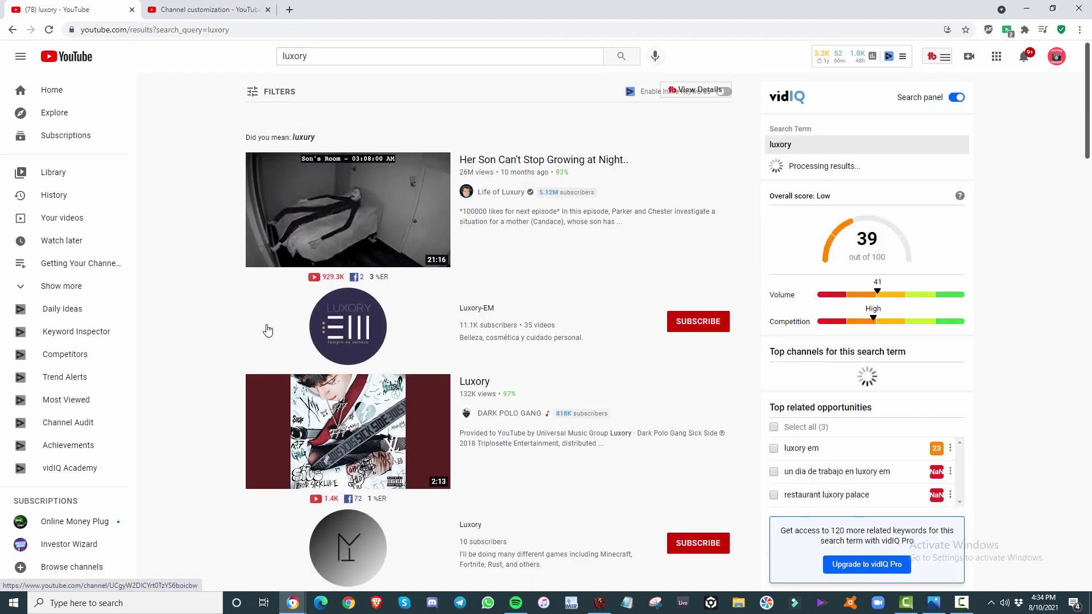
{"action": "scroll", "coordinate": [300, 343], "scroll_direction": "down", "scroll_amount": 2}
{"action": "scroll", "coordinate": [300, 343], "scroll_direction": "down", "scroll_amount": 2}
{"action": "scroll", "coordinate": [301, 343], "scroll_direction": "down", "scroll_amount": 2}
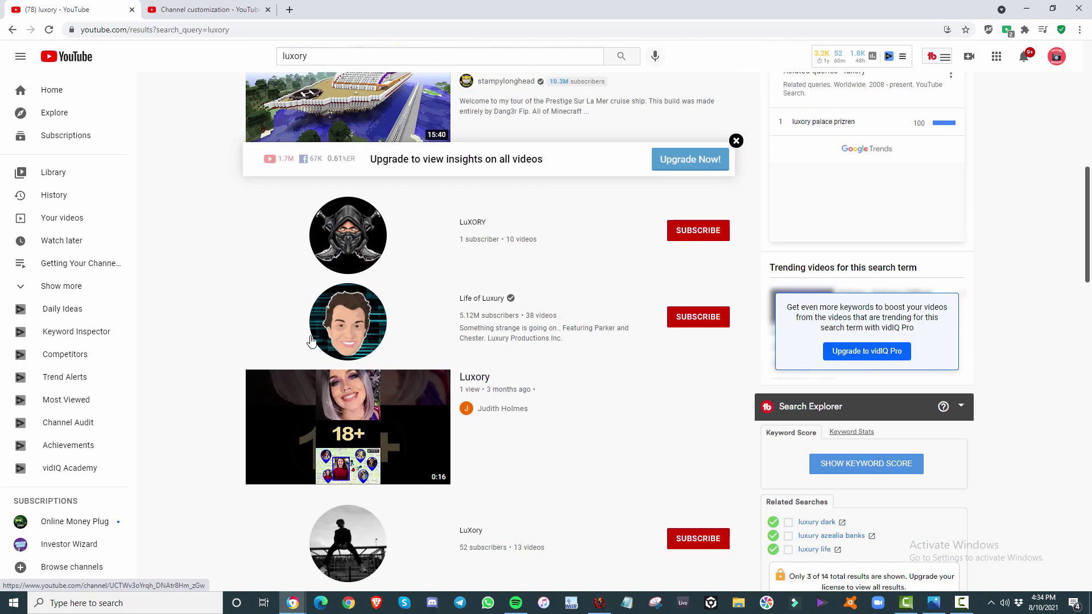
{"action": "left_click", "coordinate": [367, 316]}
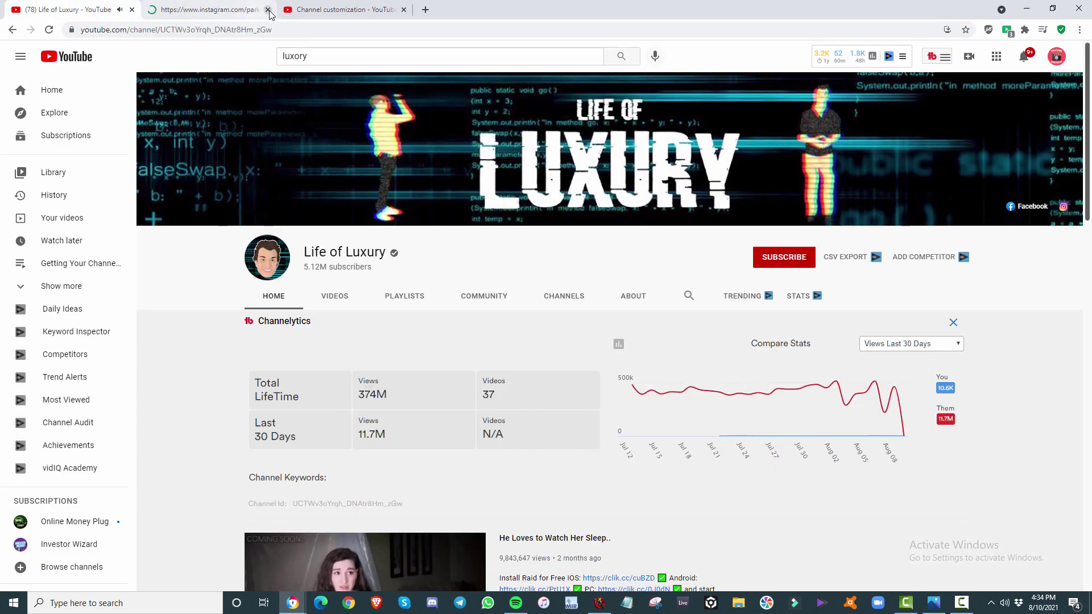
Step: Close the loading Instagram tab and return to the Studio customization tab
{"action": "left_click", "coordinate": [267, 9]}
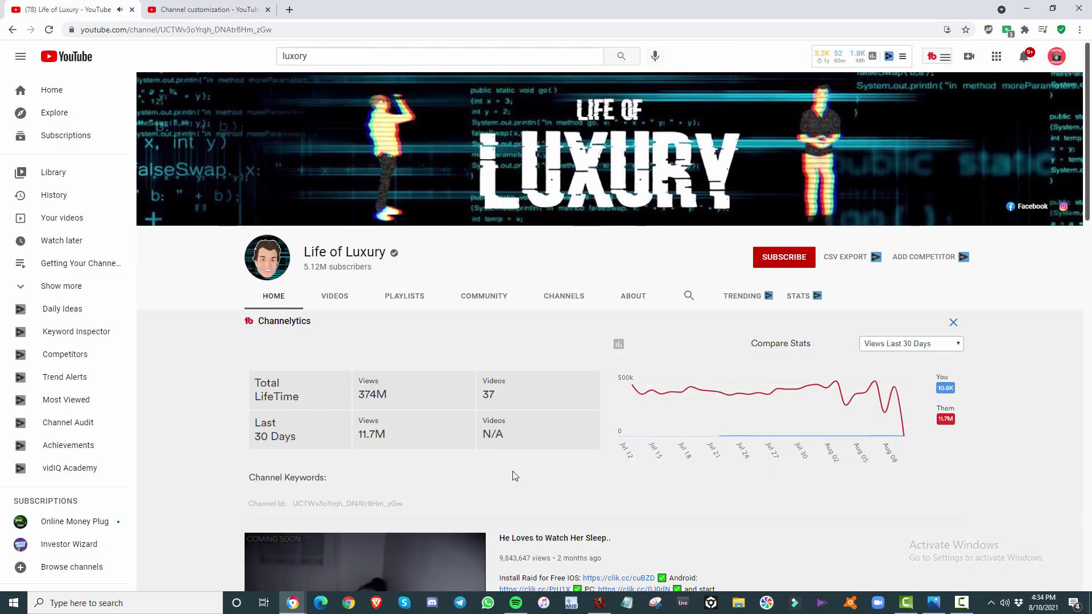
{"action": "left_click", "coordinate": [210, 10]}
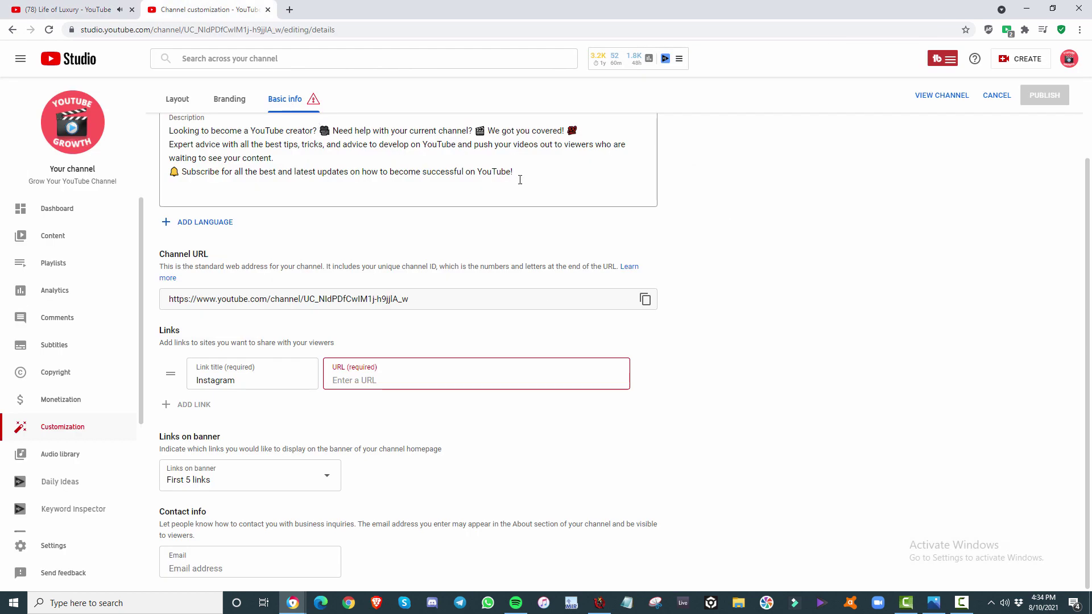